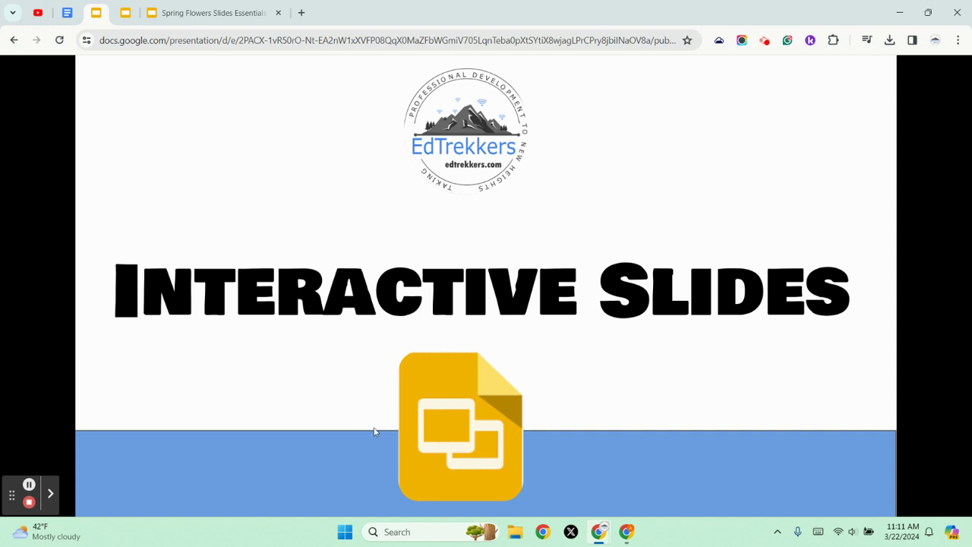
- Switch from the '#7 Linking Slides' tab to the Spring Flowers Slides Essentials deck
click(125, 11)
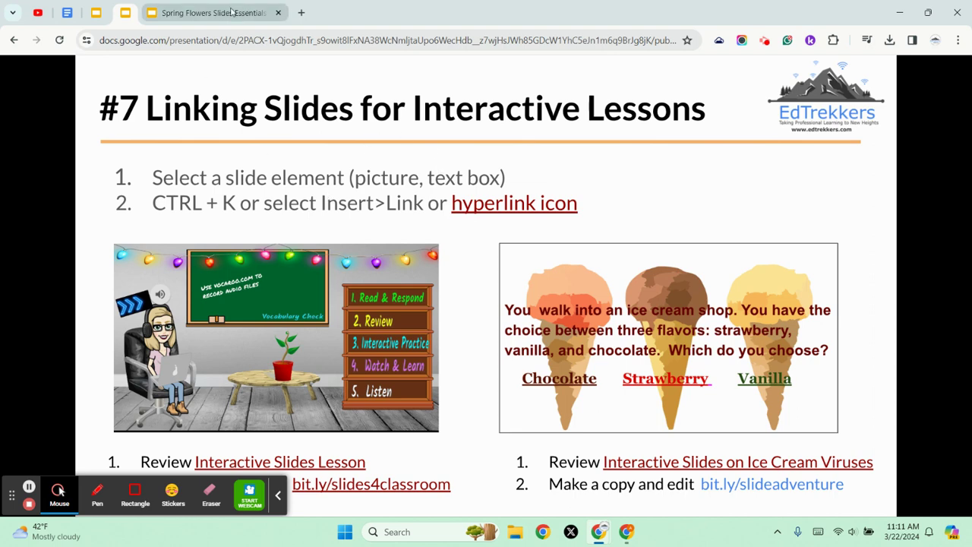
click(204, 10)
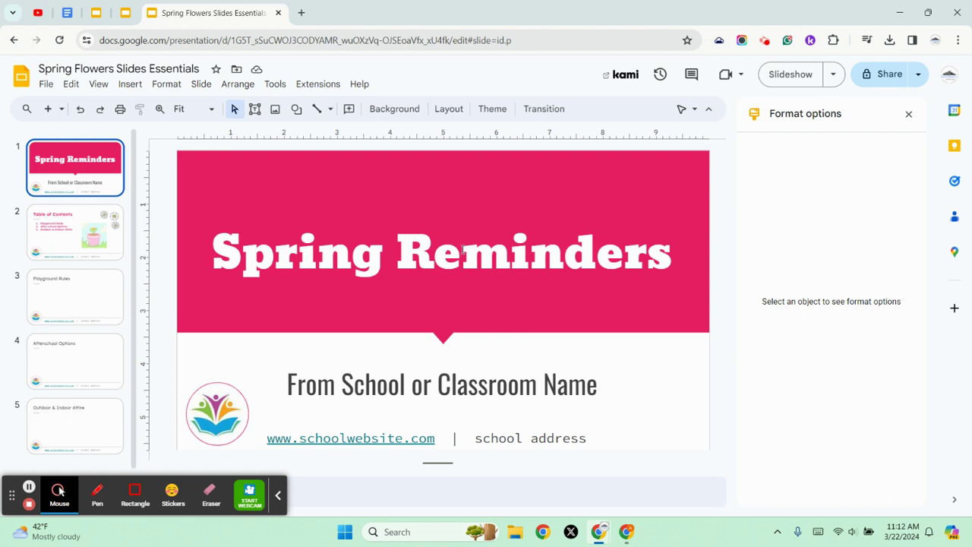
- Browse the Table of Contents, Playground Rules, Afterschool Options and Outdoor & Indoor Attire slides
click(65, 245)
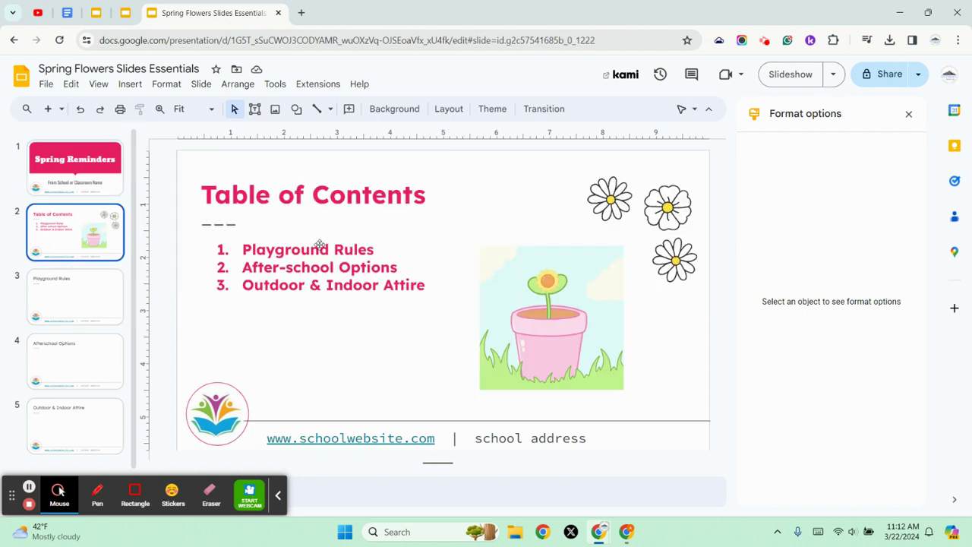
click(96, 315)
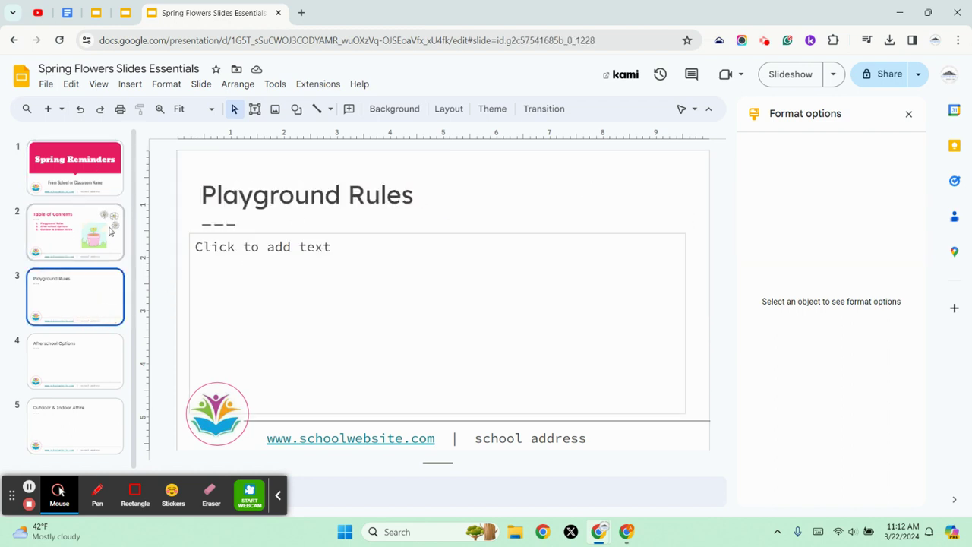
click(72, 347)
click(83, 437)
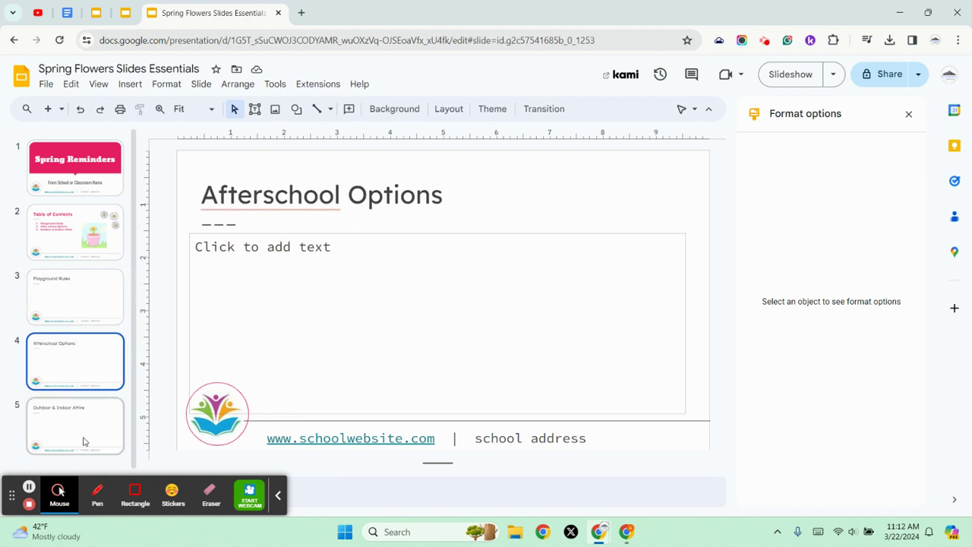
click(109, 256)
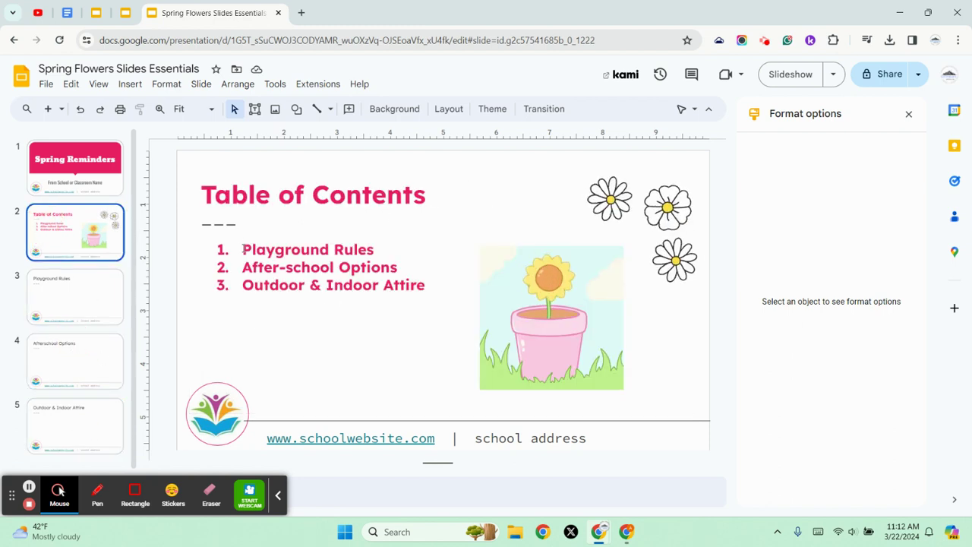
- Link the Playground Rules item to Slide 3, then select the After-school Options text
drag(243, 251, 392, 245)
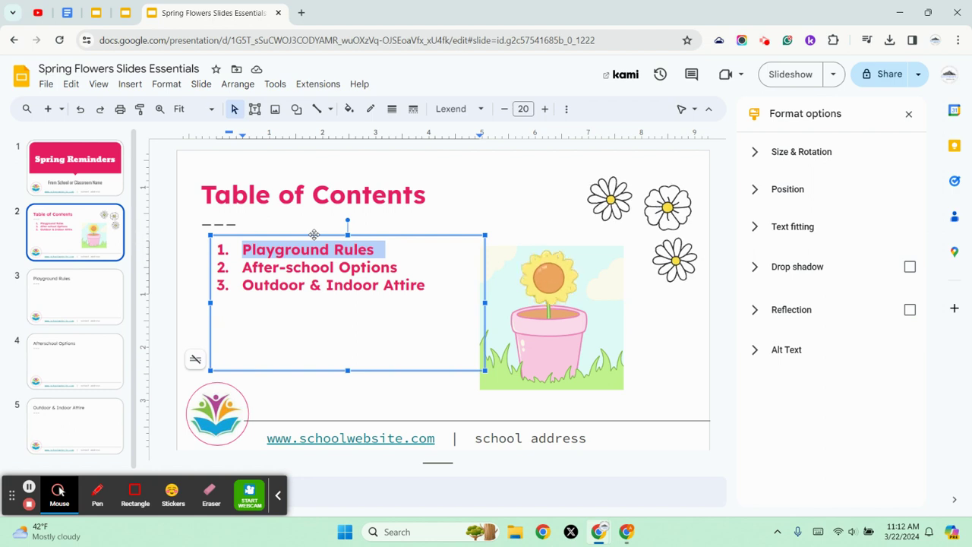
key(ctrl+k)
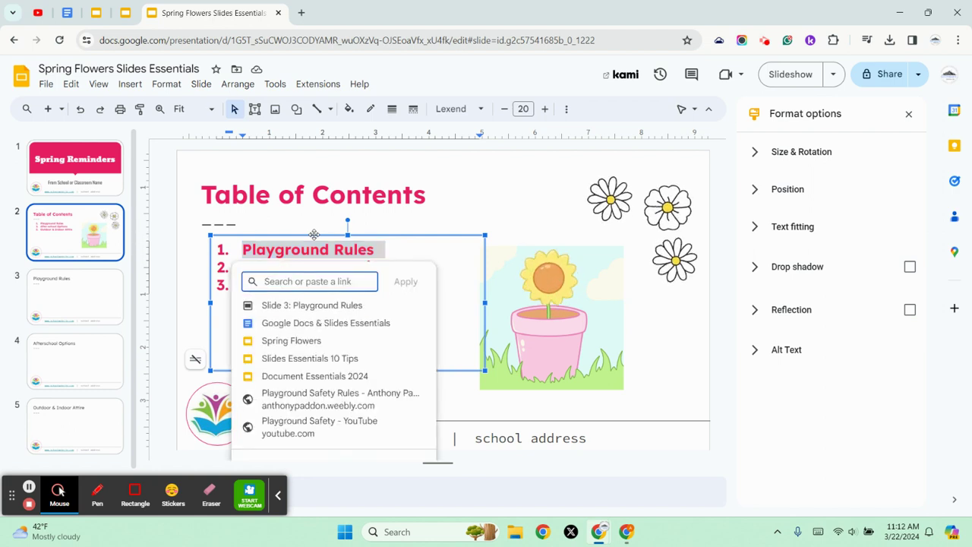
click(292, 308)
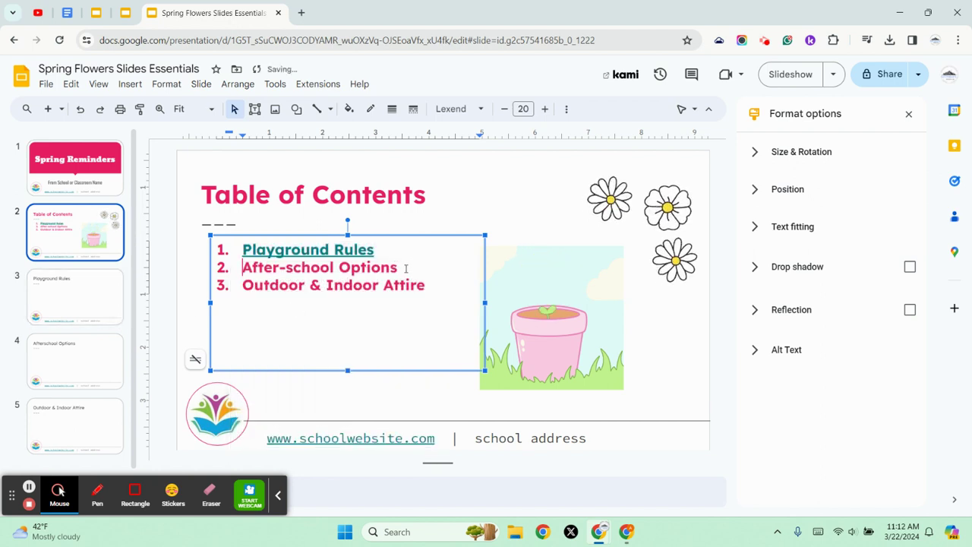
drag(406, 269, 245, 268)
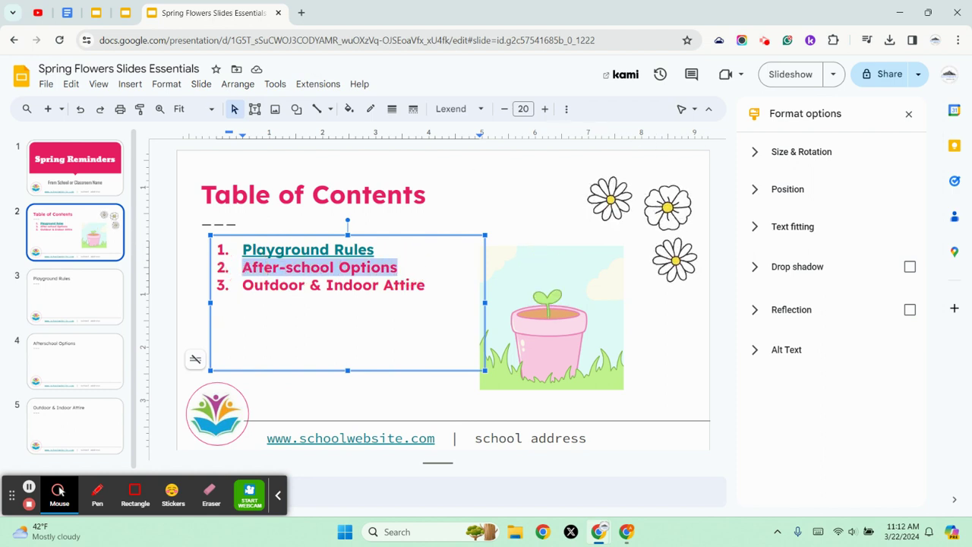
- Close the themes panel, link After-school Options to Slide 4, and follow the link to verify
click(909, 113)
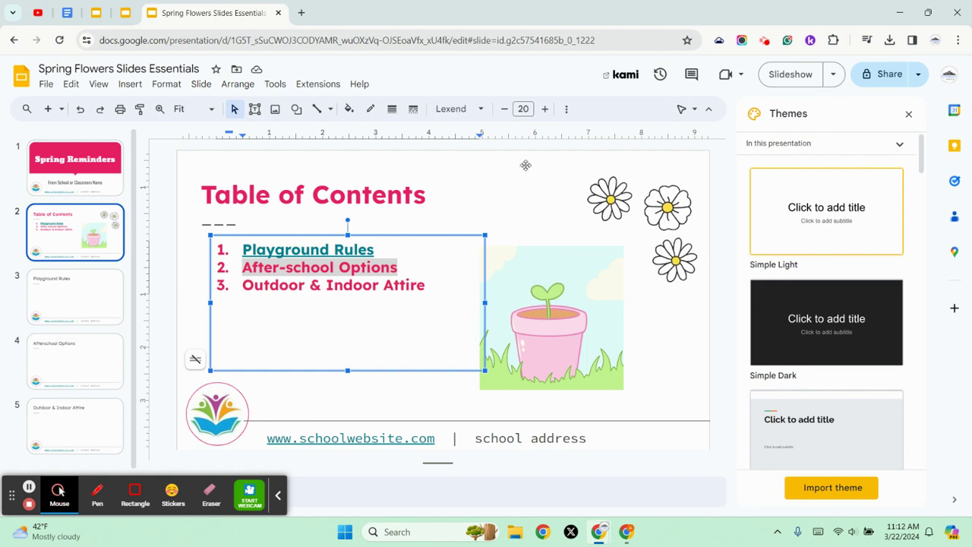
click(908, 113)
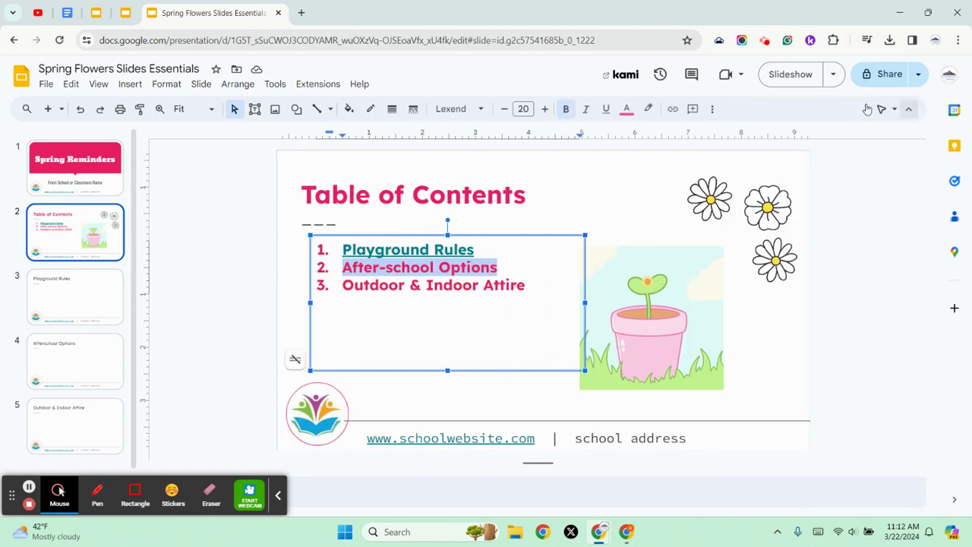
click(673, 110)
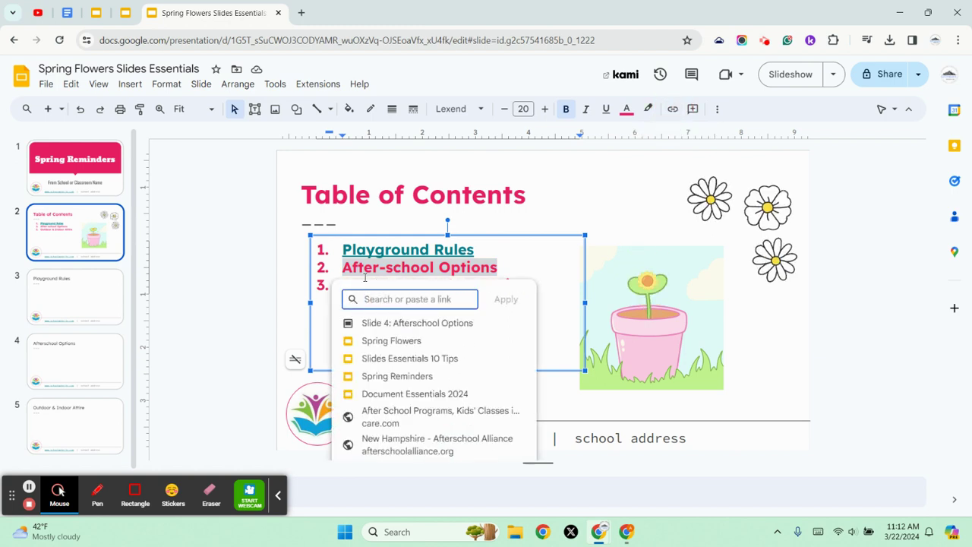
click(426, 323)
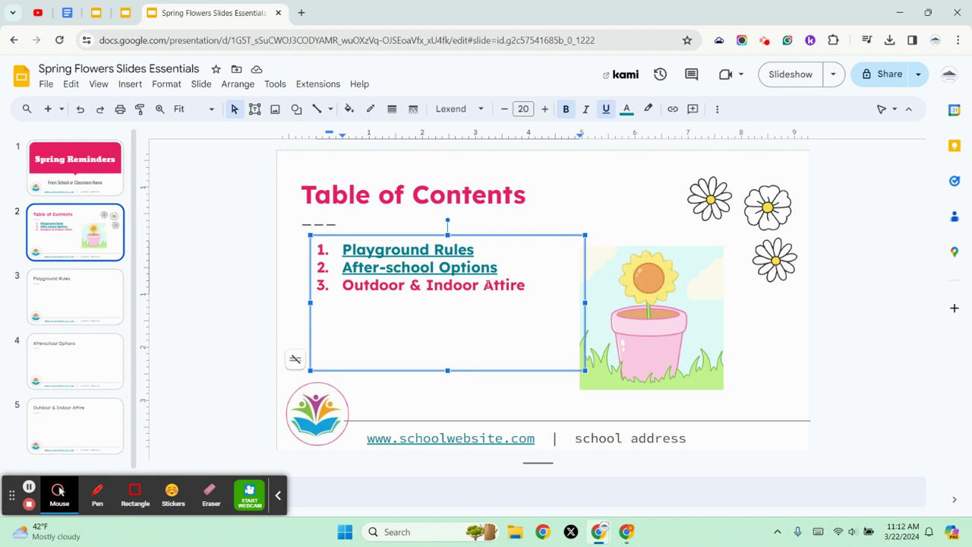
click(461, 268)
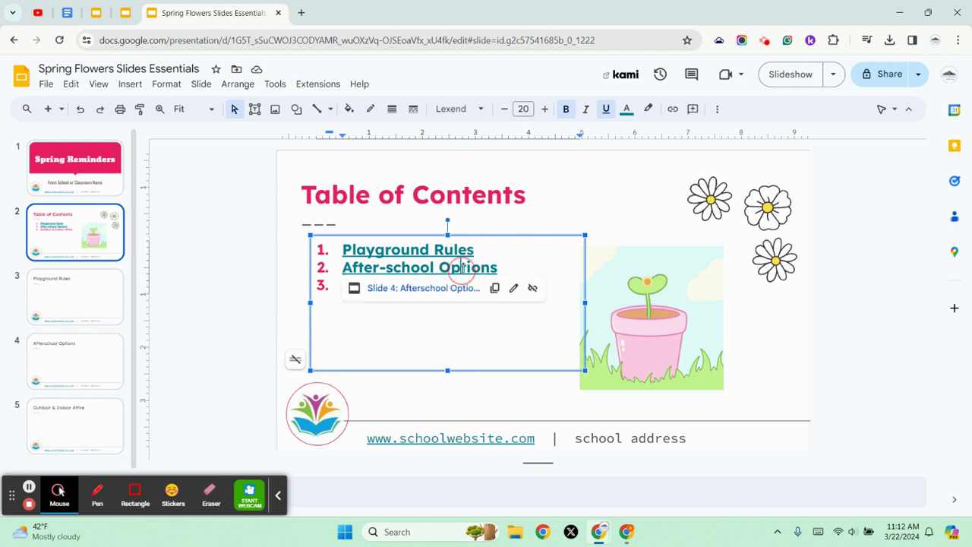
click(433, 289)
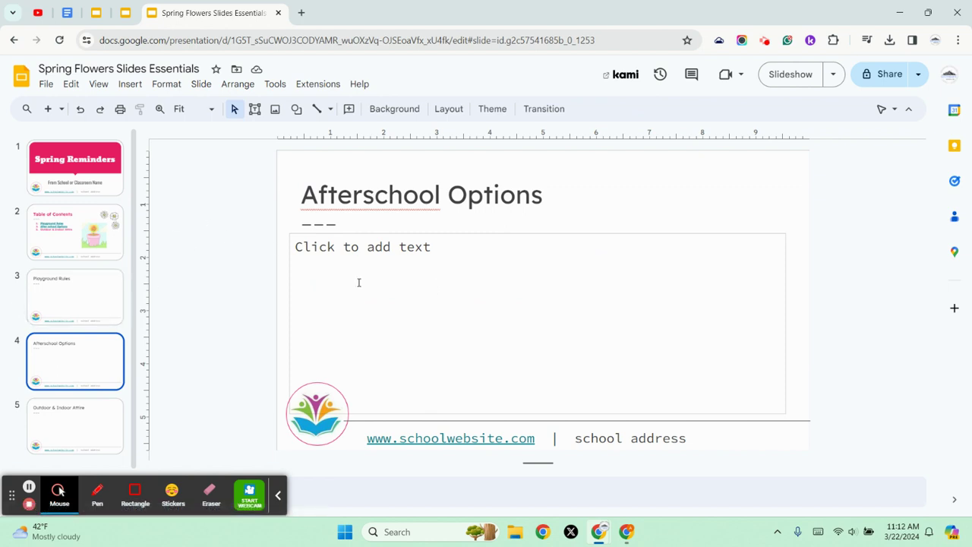
- Browse the title, Table of Contents and Outdoor & Indoor Attire slides, ending on Table of Contents
click(89, 174)
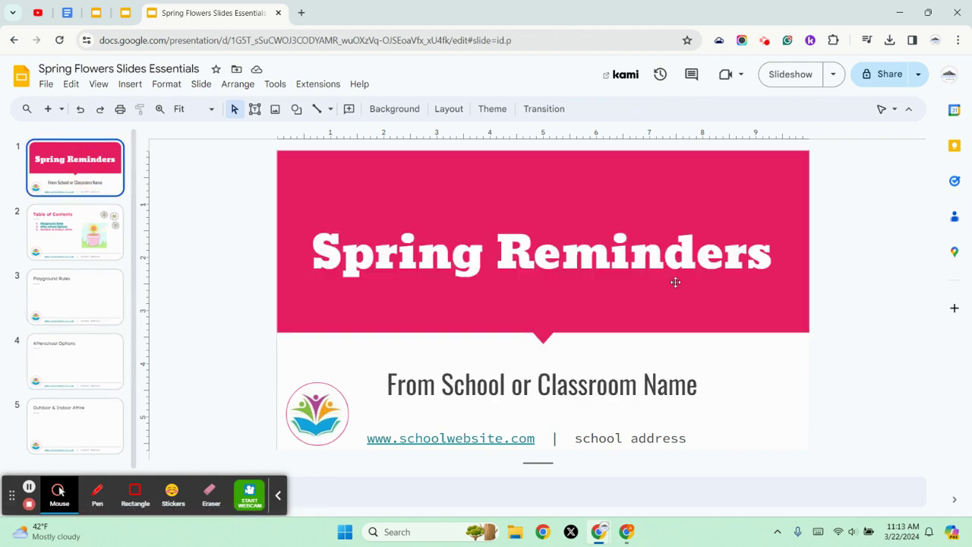
click(84, 244)
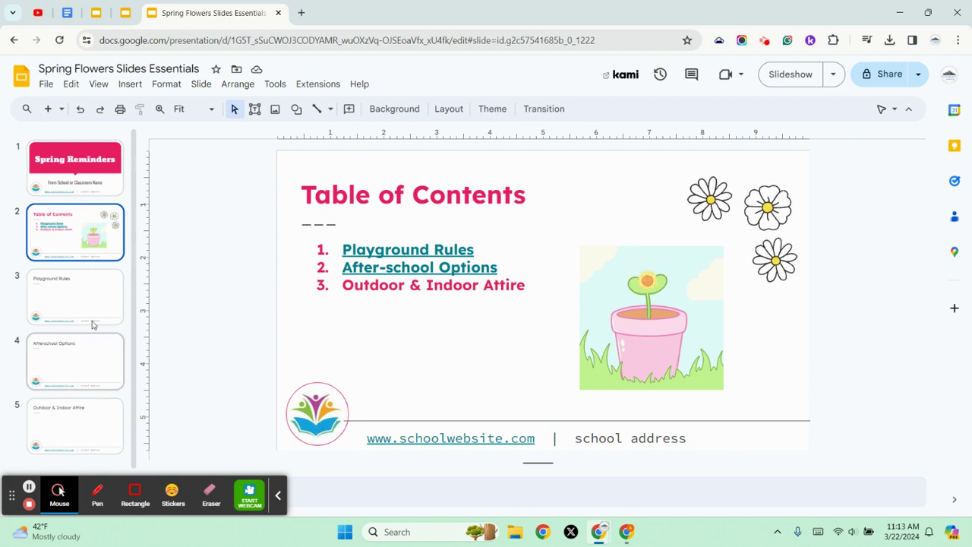
click(85, 438)
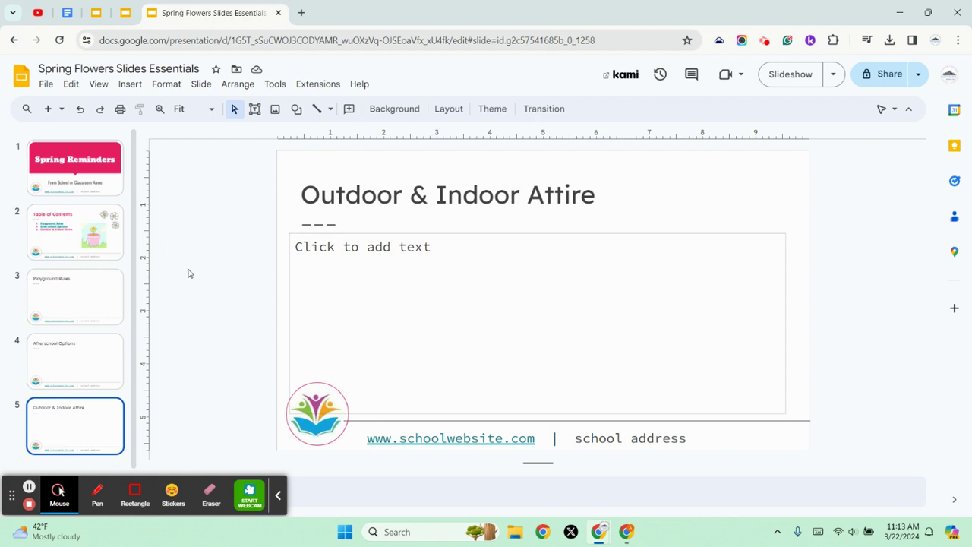
click(79, 230)
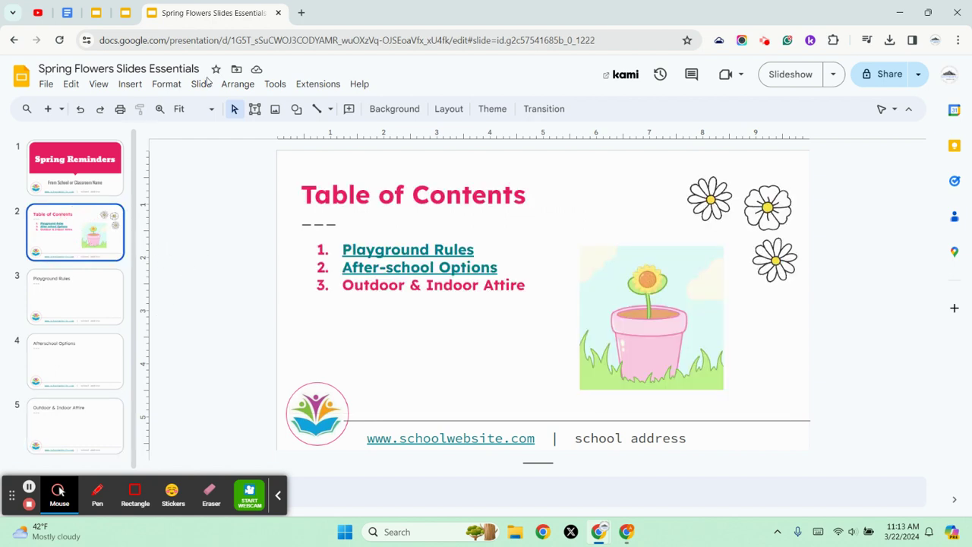
- On the theme master, relink the school logo from Slide 1 to Slide 2: Table of Contents
click(200, 84)
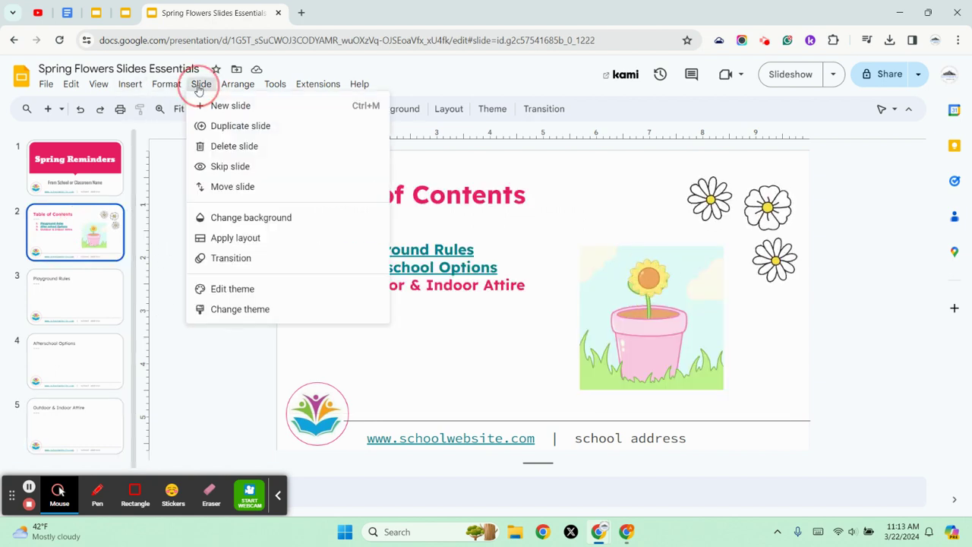
click(234, 288)
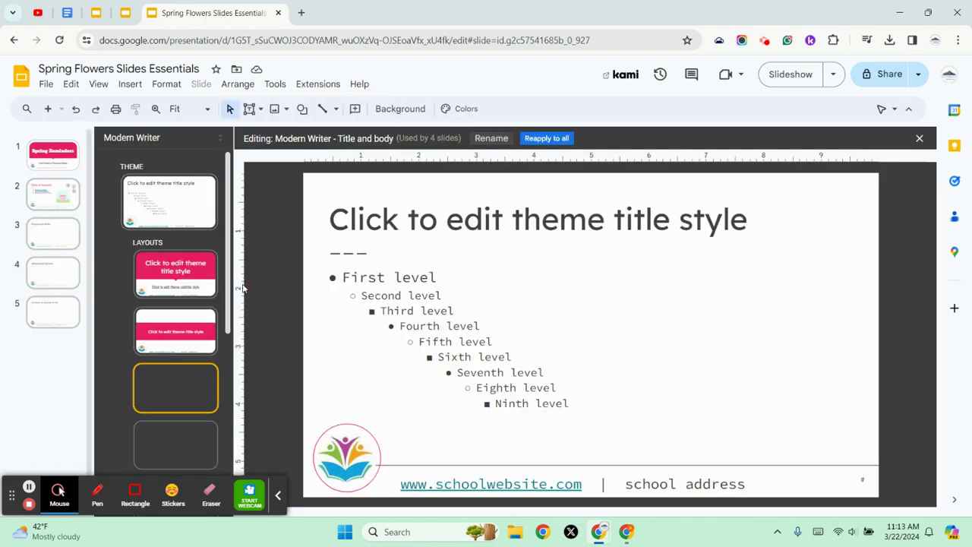
click(157, 219)
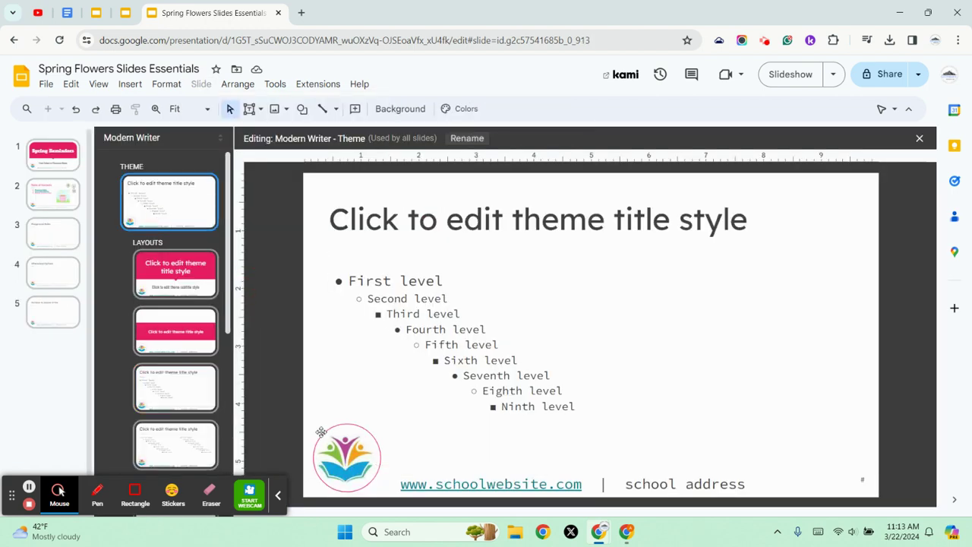
click(346, 442)
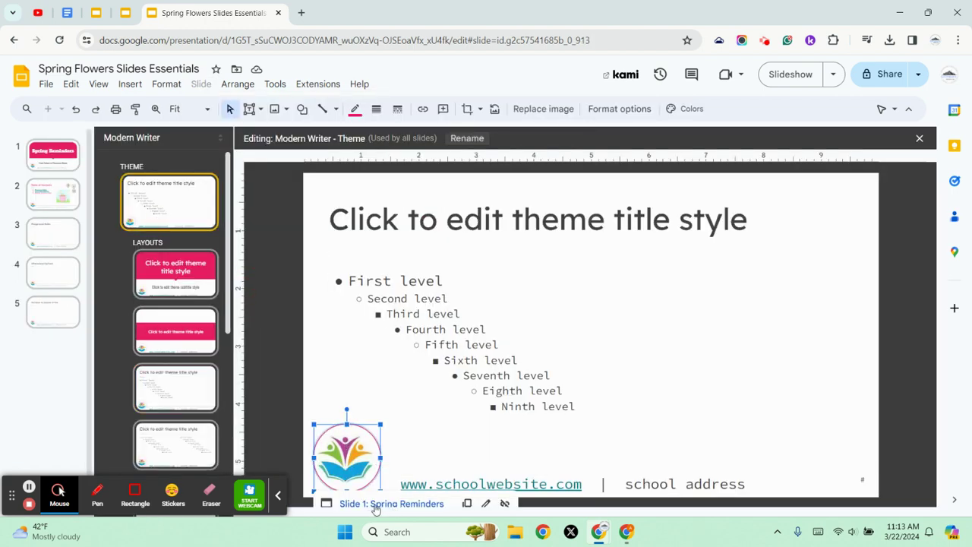
click(505, 503)
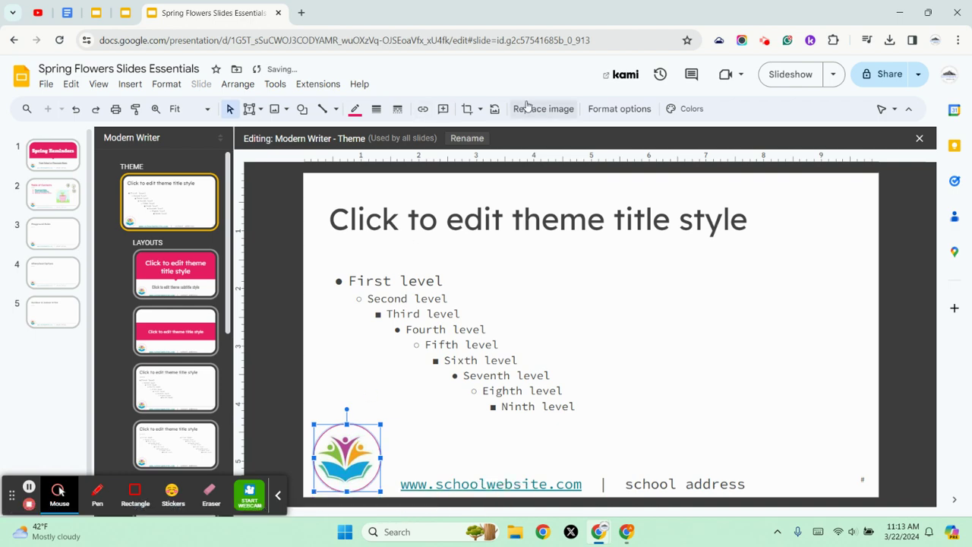
click(423, 110)
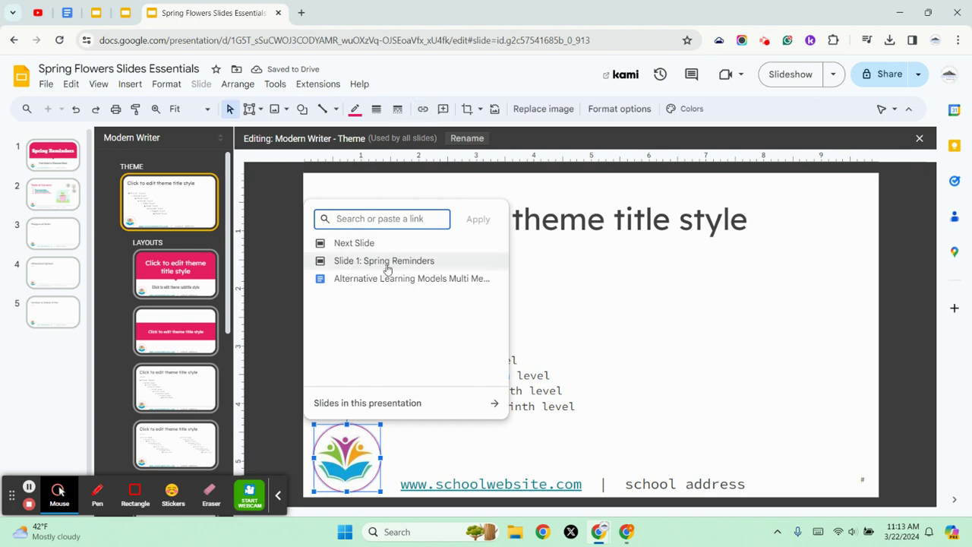
click(482, 404)
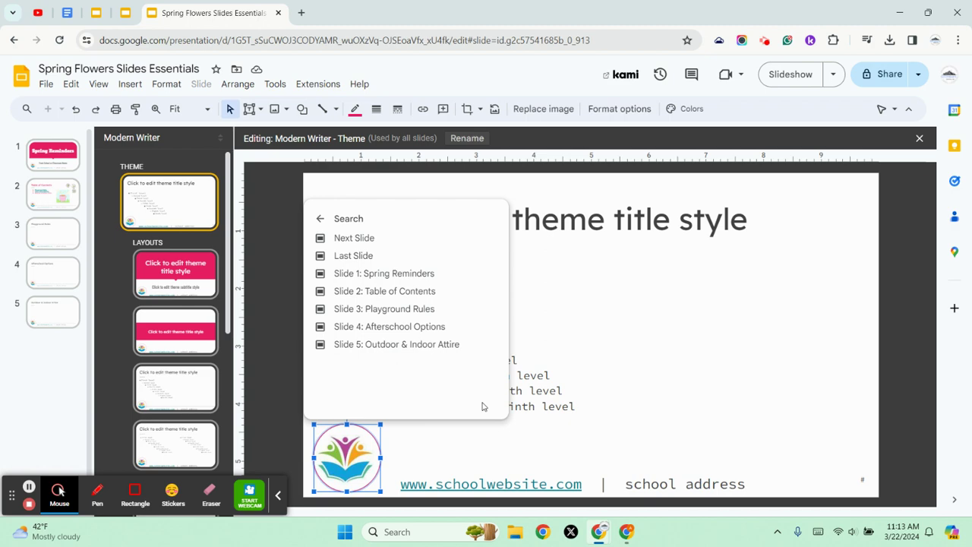
click(351, 291)
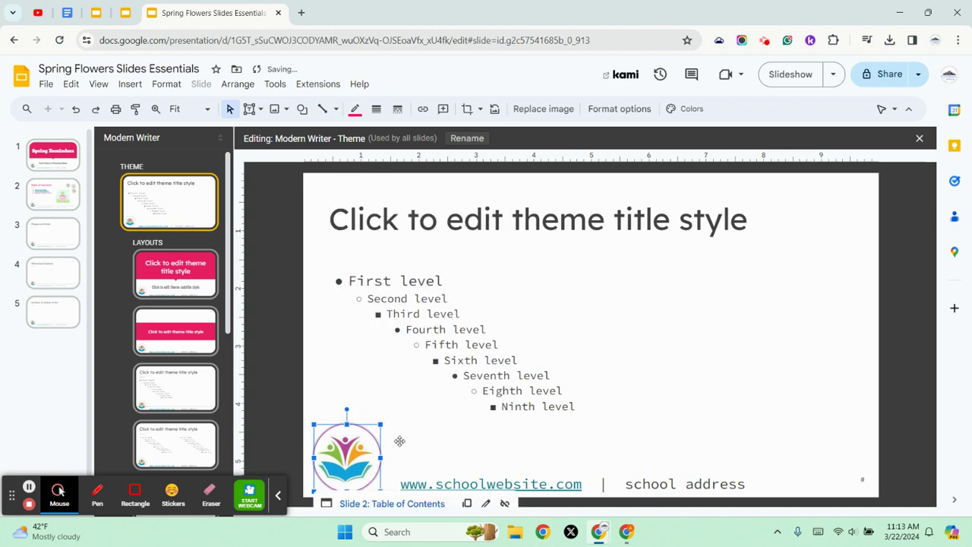
- Close the theme editor and start the slideshow, advancing to Table of Contents
click(44, 150)
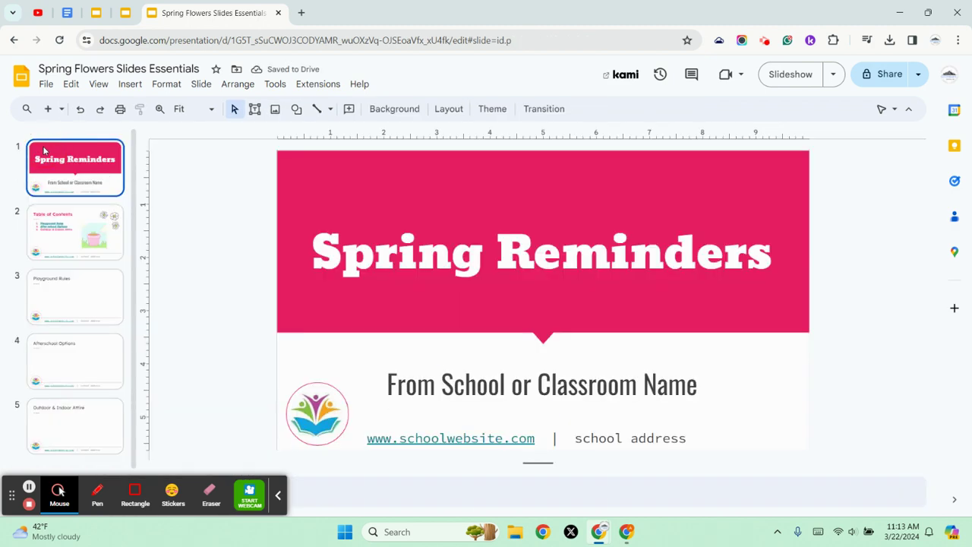
click(785, 81)
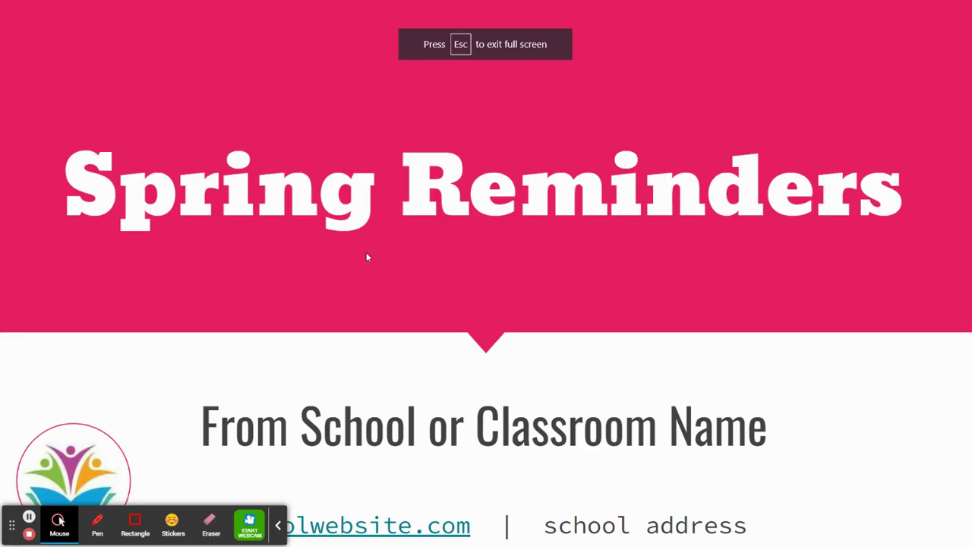
click(376, 328)
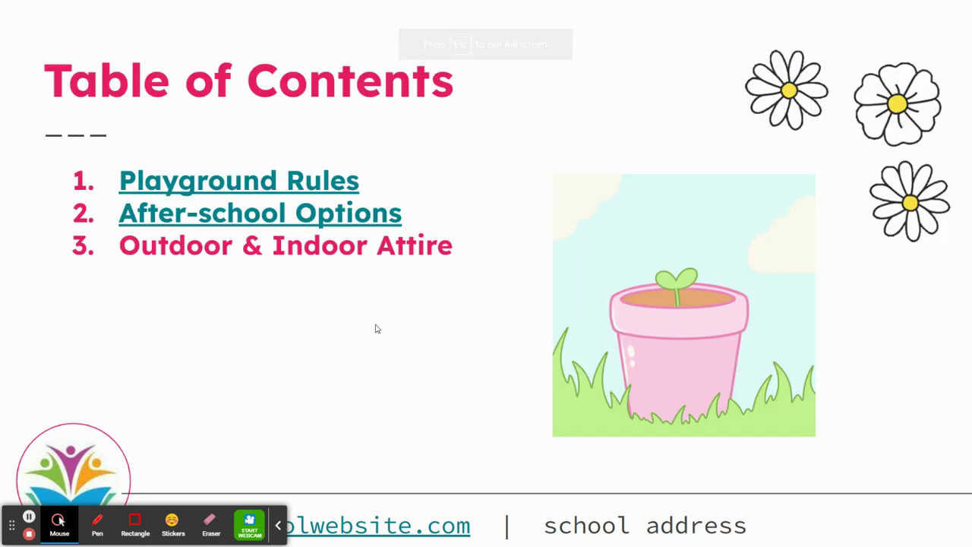
- Test the After-school Options and Playground Rules links and the logo, then exit the slideshow
click(274, 214)
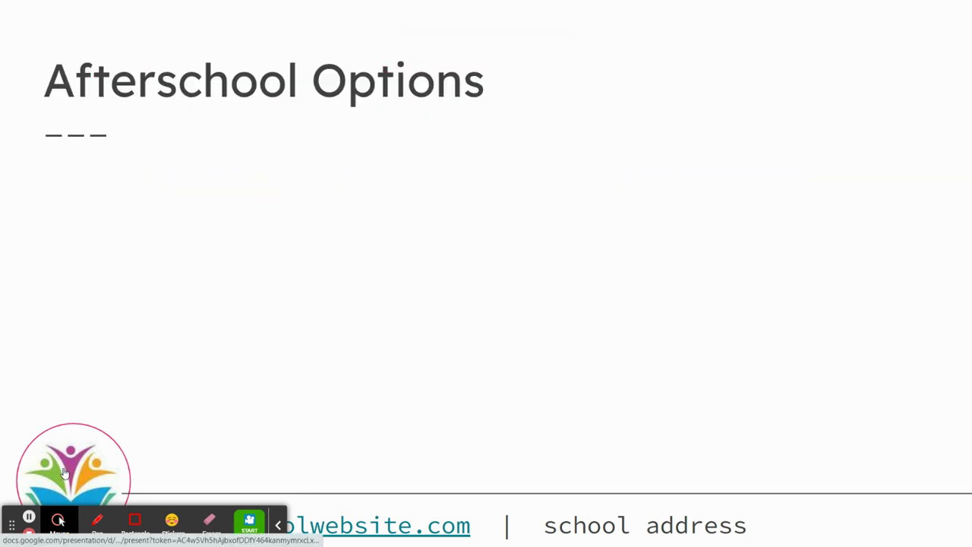
click(87, 461)
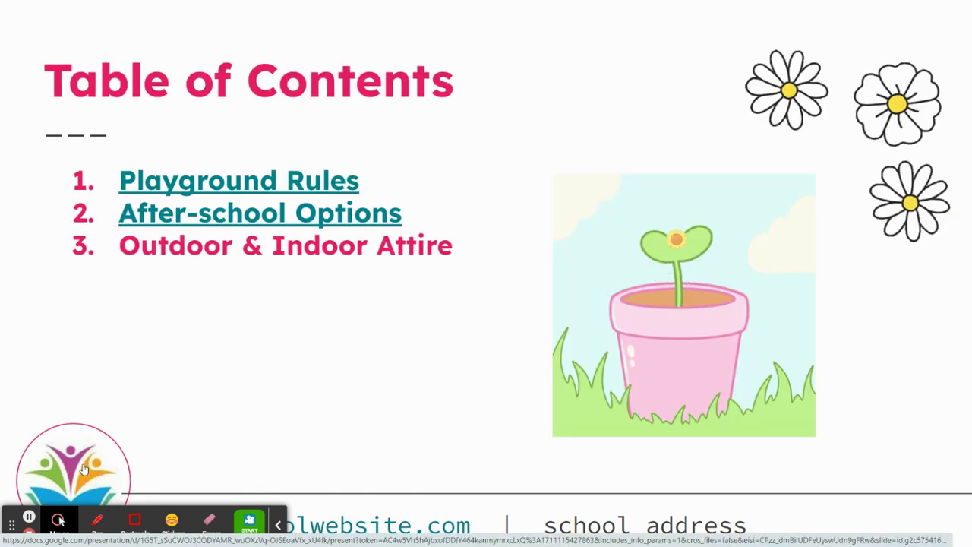
click(219, 173)
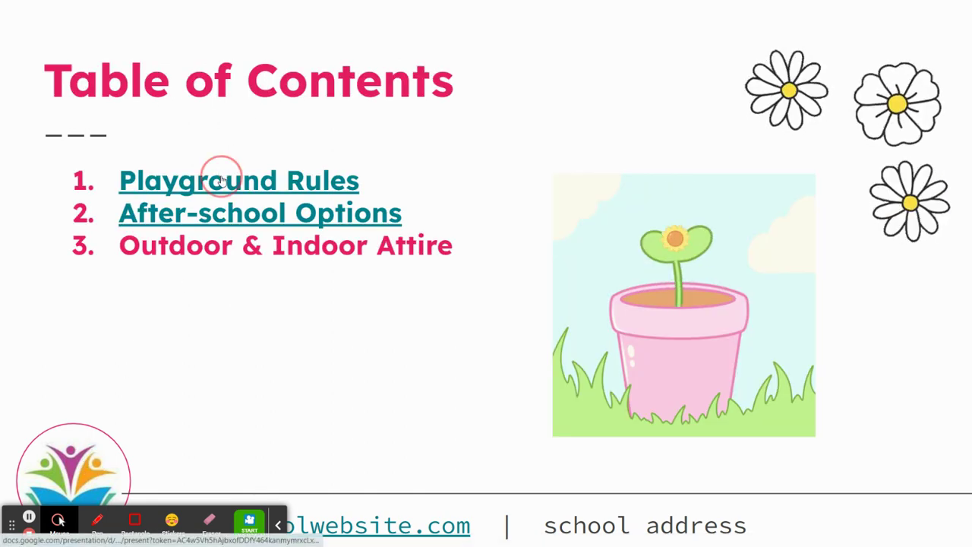
click(79, 447)
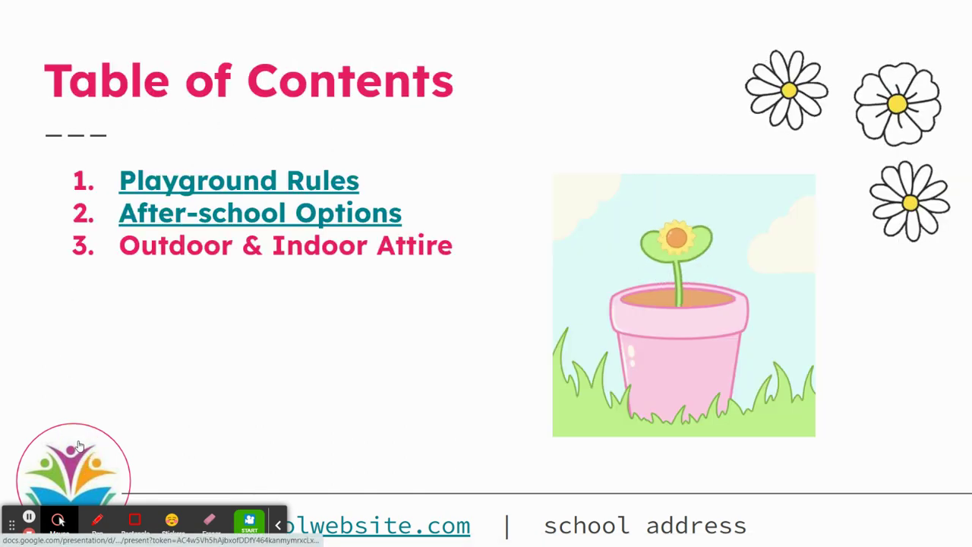
key(Escape)
key(Escape)
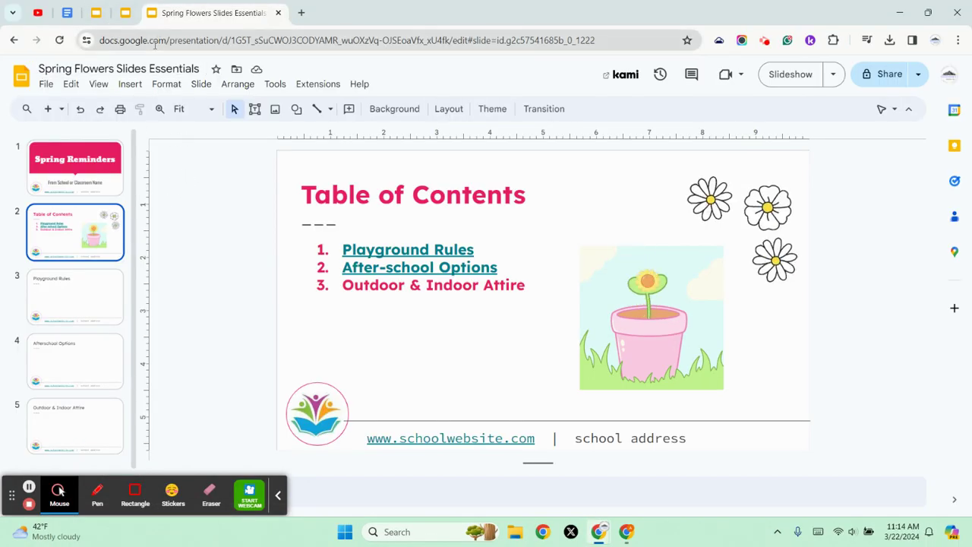
- Open the Interactive Slides Lesson example from the Slides Essentials 10 Tips deck
click(125, 12)
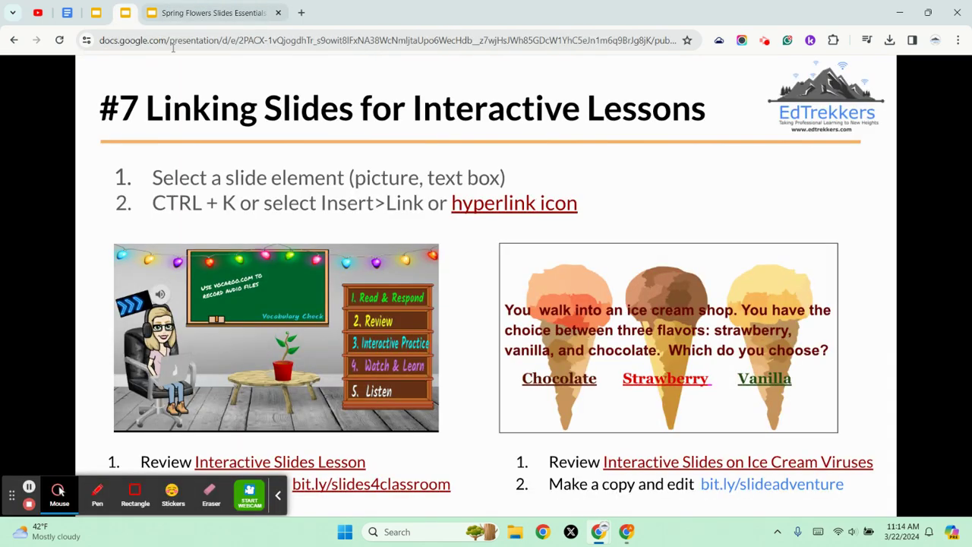
click(278, 497)
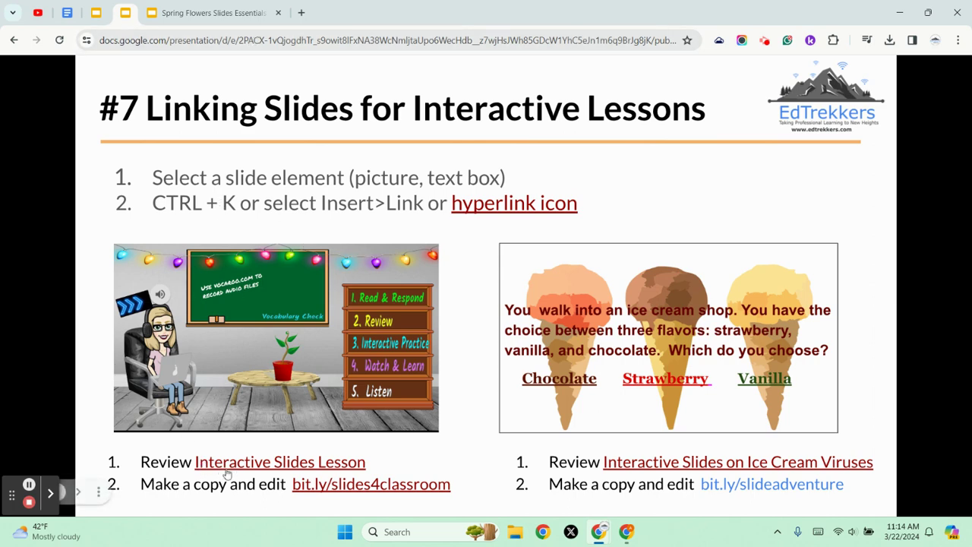
click(250, 462)
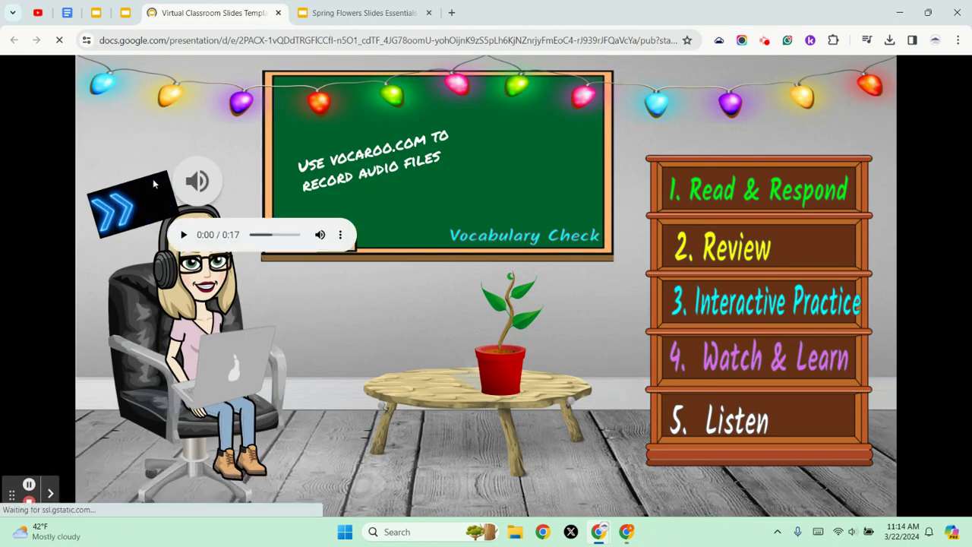
- Play the Virtual Classroom slide's 0:17 audio clip, then pause it
mouse_move(200, 185)
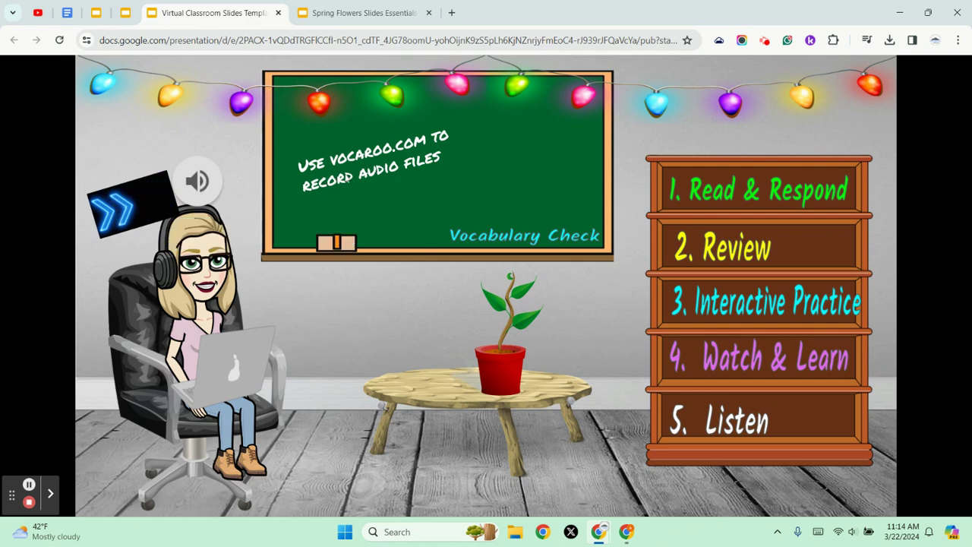
mouse_move(204, 205)
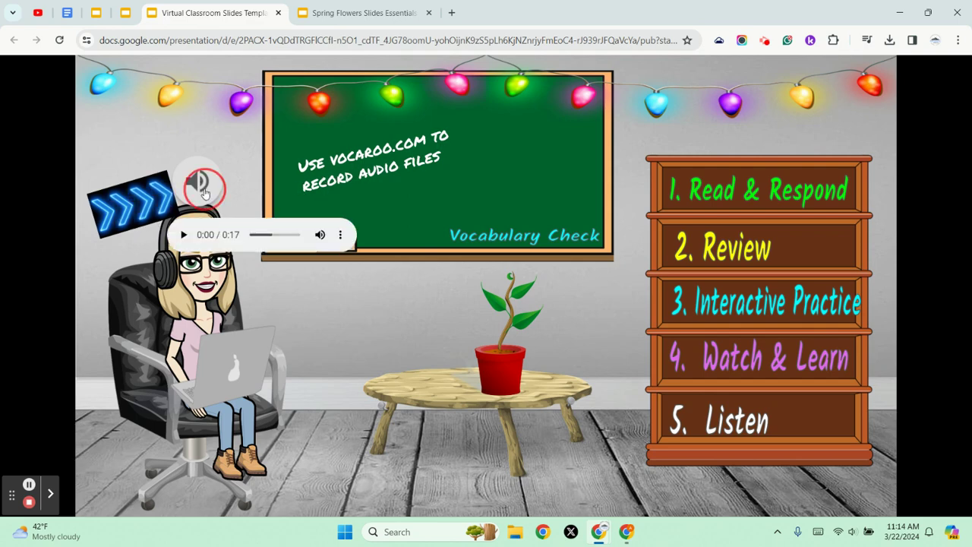
click(199, 184)
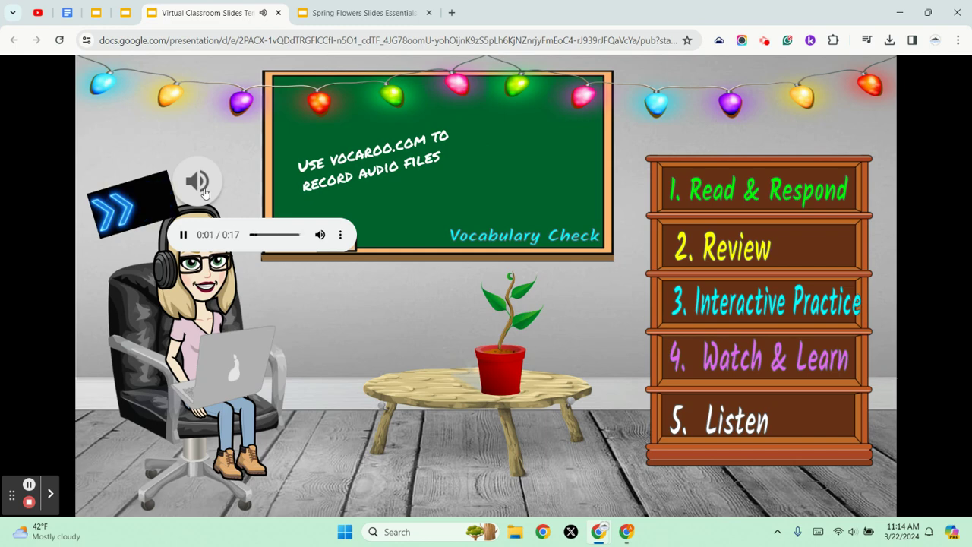
click(184, 237)
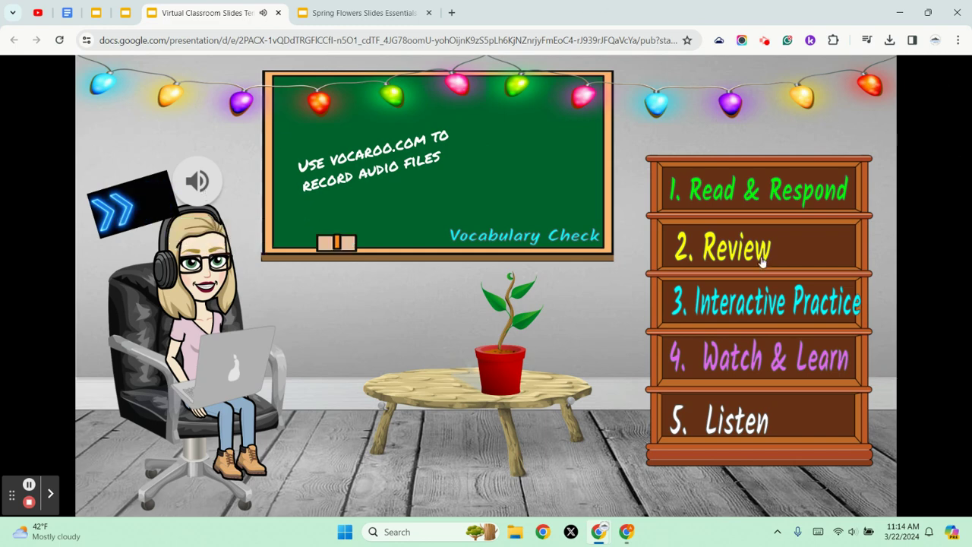